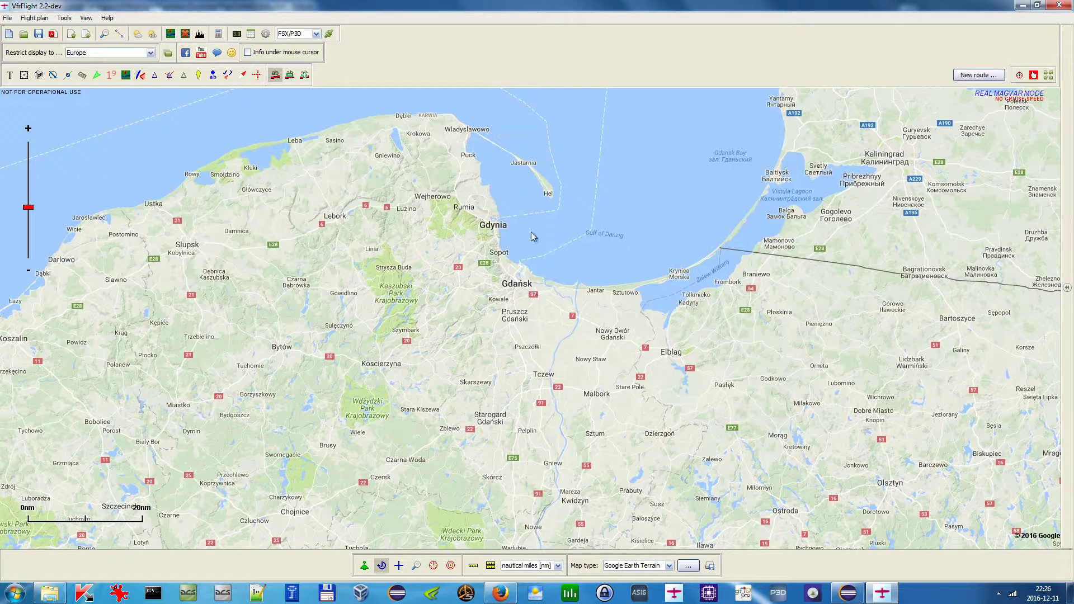
Pan the map so the Gulf of Gdańsk coast around Gdańsk and Gdynia is centred
left_click_drag(539, 199, 528, 320)
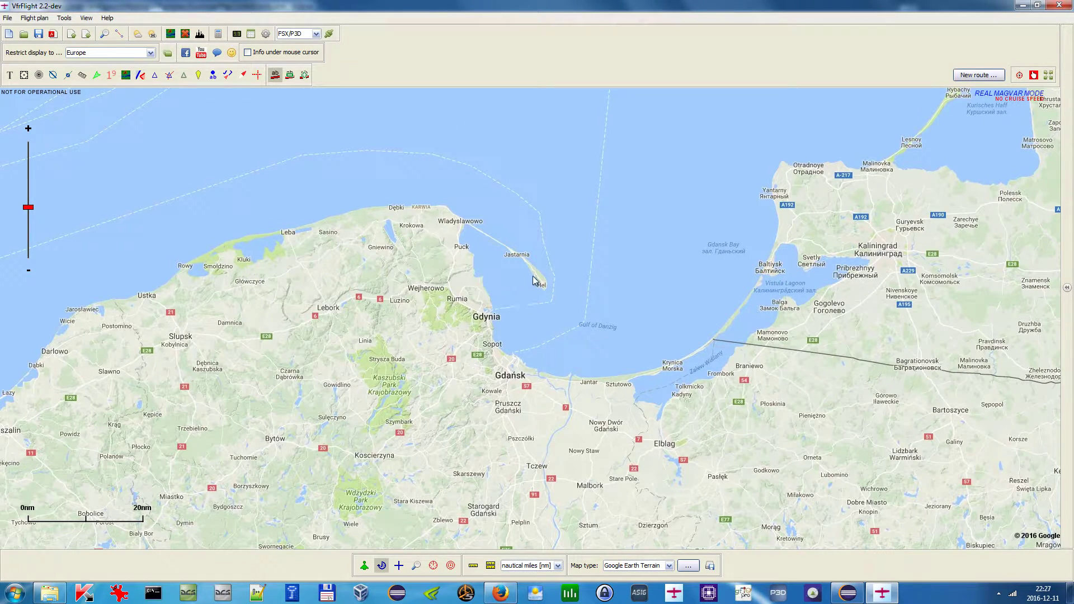
left_click_drag(552, 331, 557, 329)
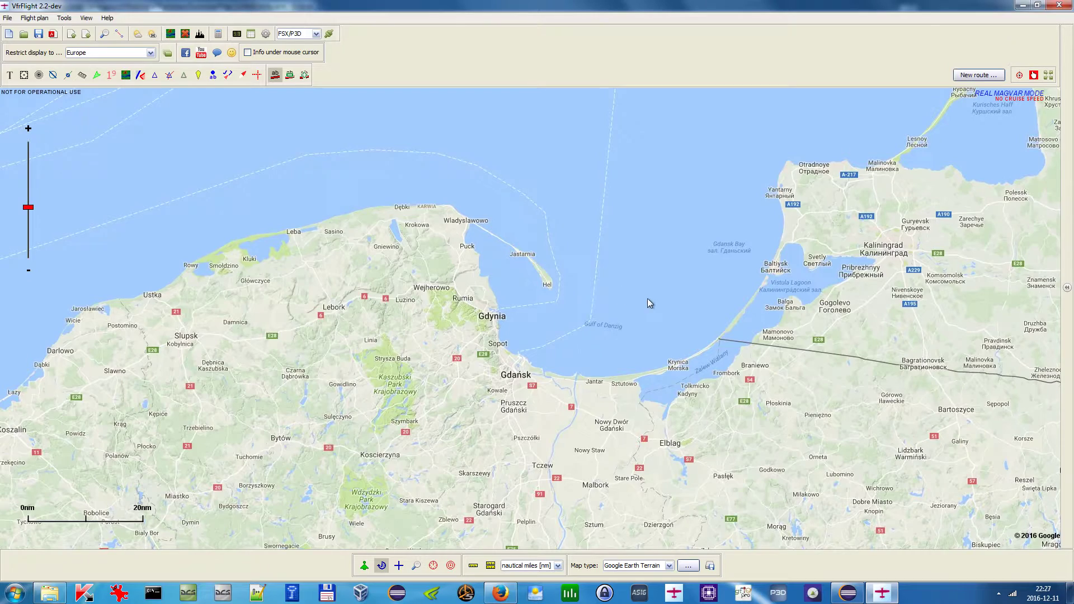
scroll(652, 247, "down", 1)
scroll(635, 264, "up", 1)
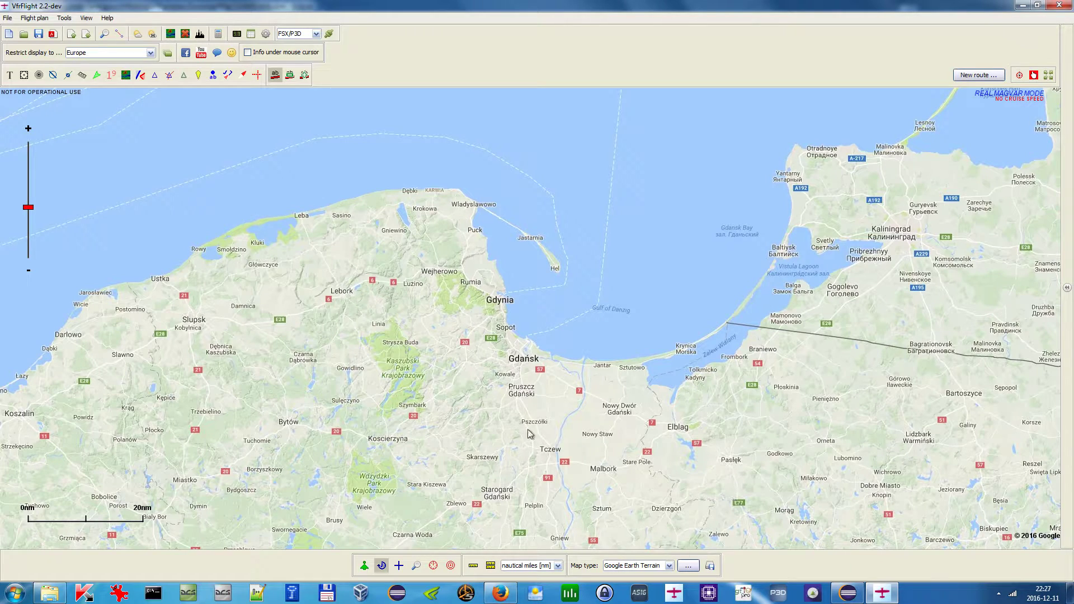
Open the map download dialog and mark a rectangle over Gdańsk, Gdynia and Hel
left_click(708, 565)
left_click_drag(588, 228, 807, 172)
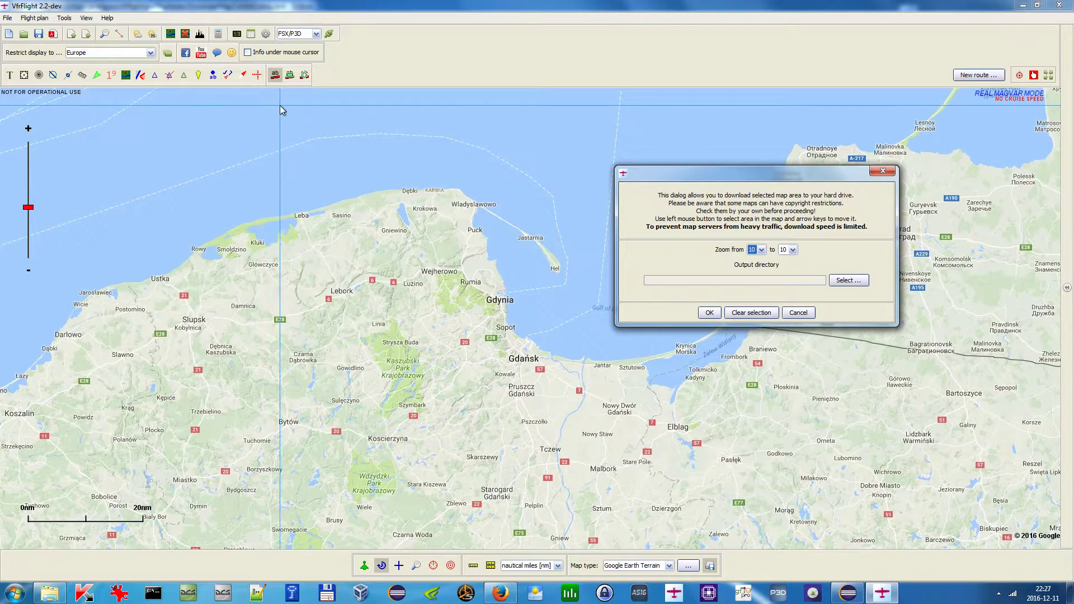
left_click_drag(314, 101, 718, 509)
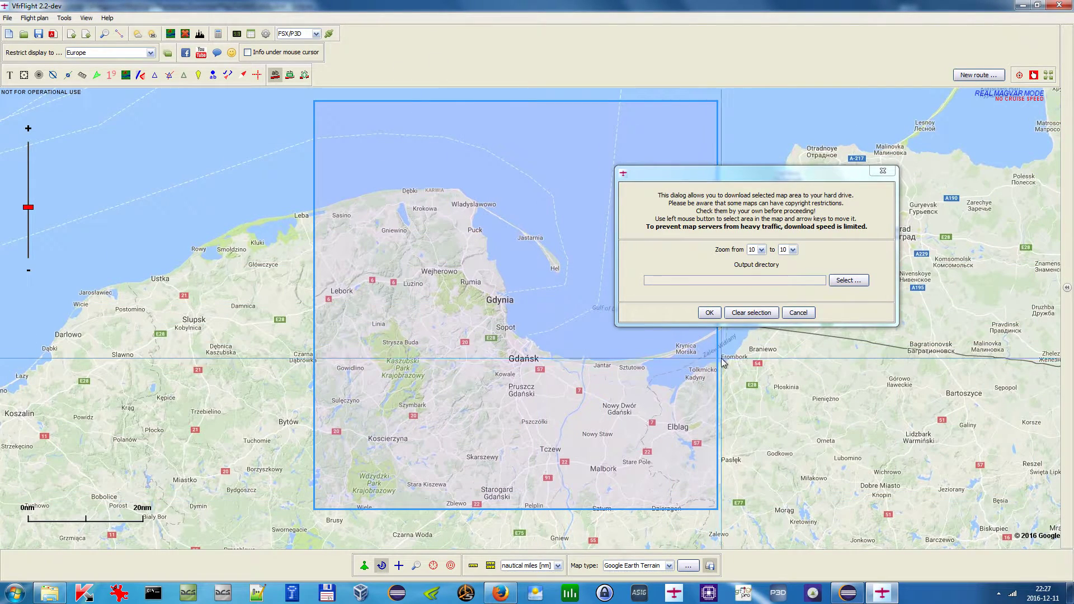
Set the download zoom range from 7 to 17 and open the output directory chooser
left_click(762, 250)
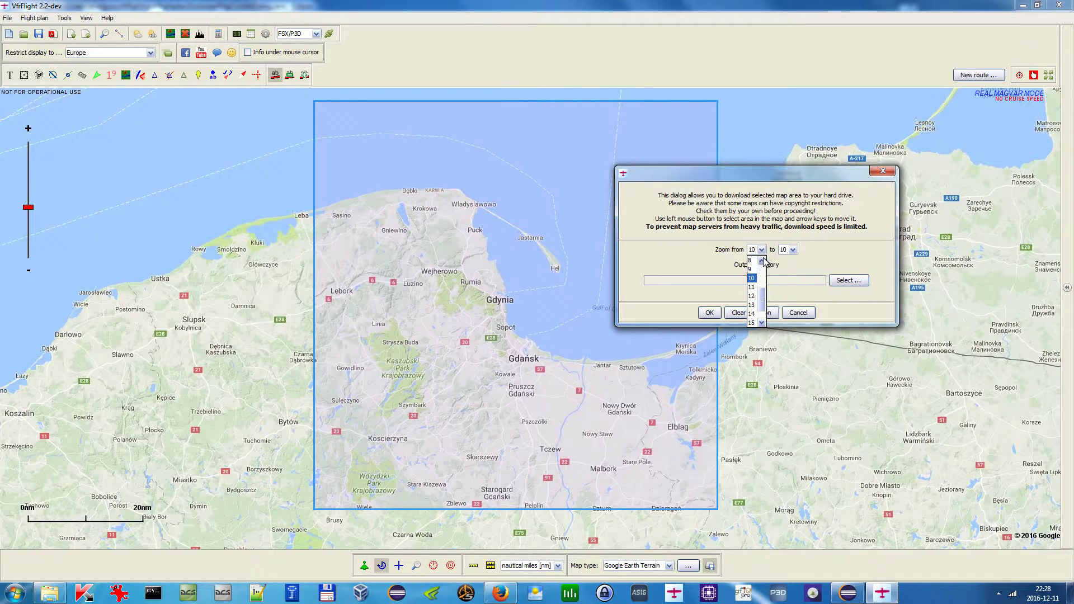
left_click(763, 259)
left_click(753, 271)
left_click(792, 250)
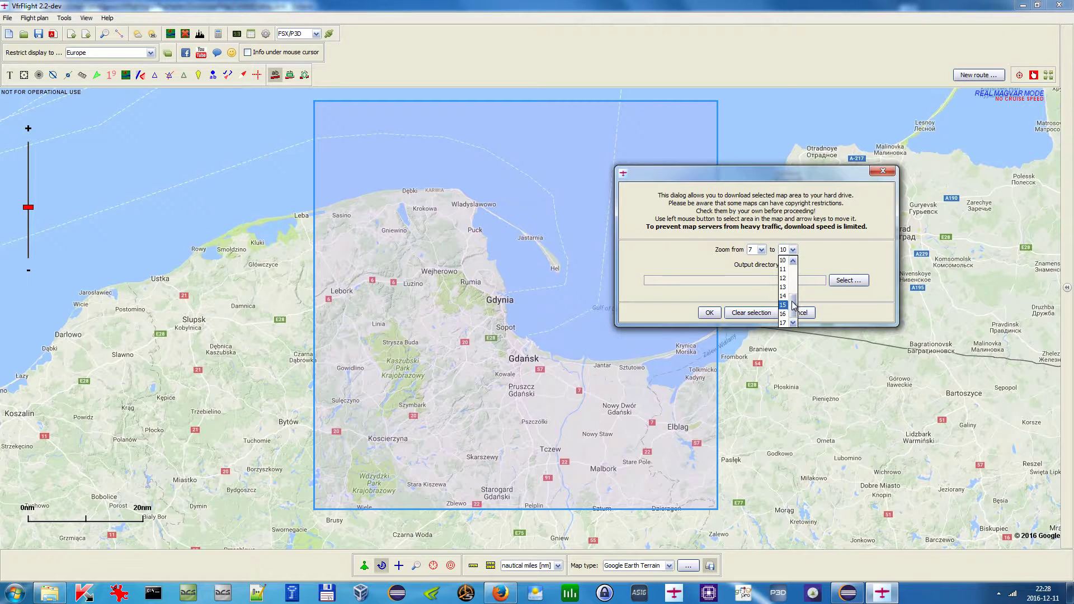
left_click(784, 323)
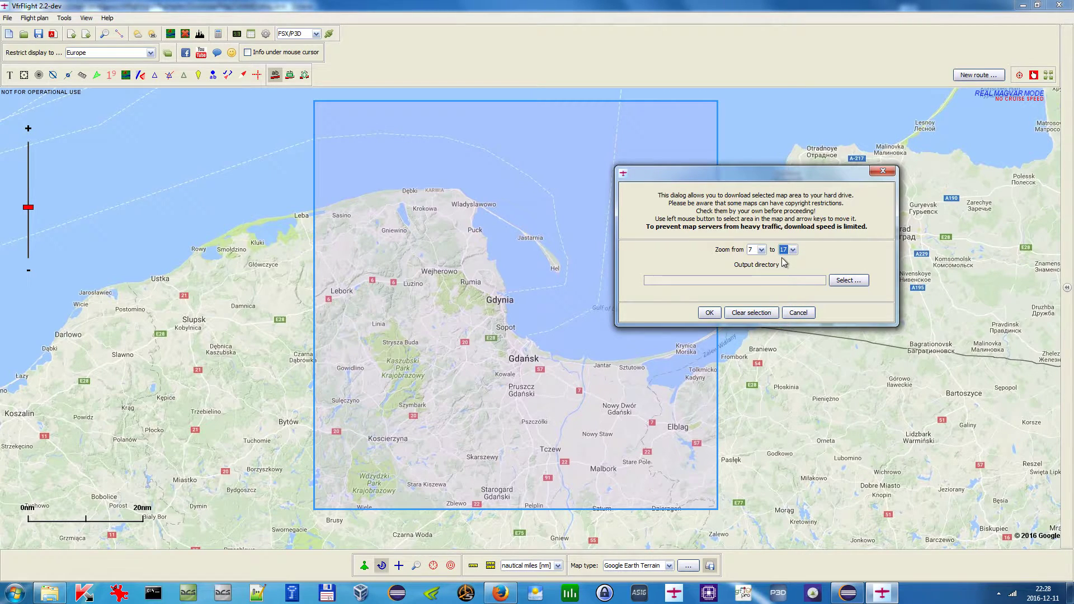
left_click(848, 280)
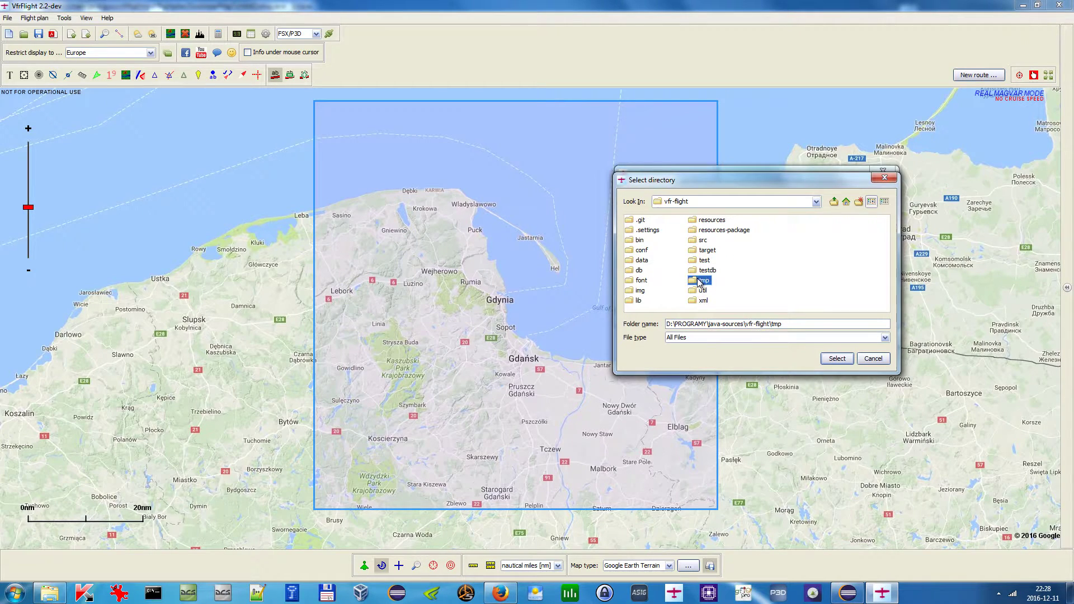
Create a new_map folder inside tmp and select it as the output directory
double_click(700, 281)
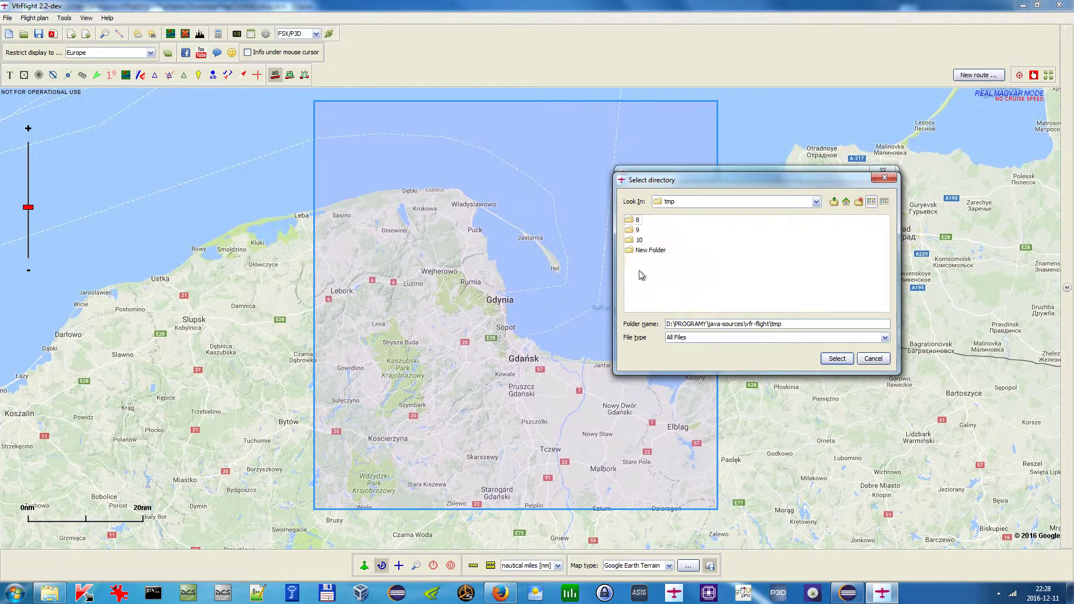
left_click(859, 202)
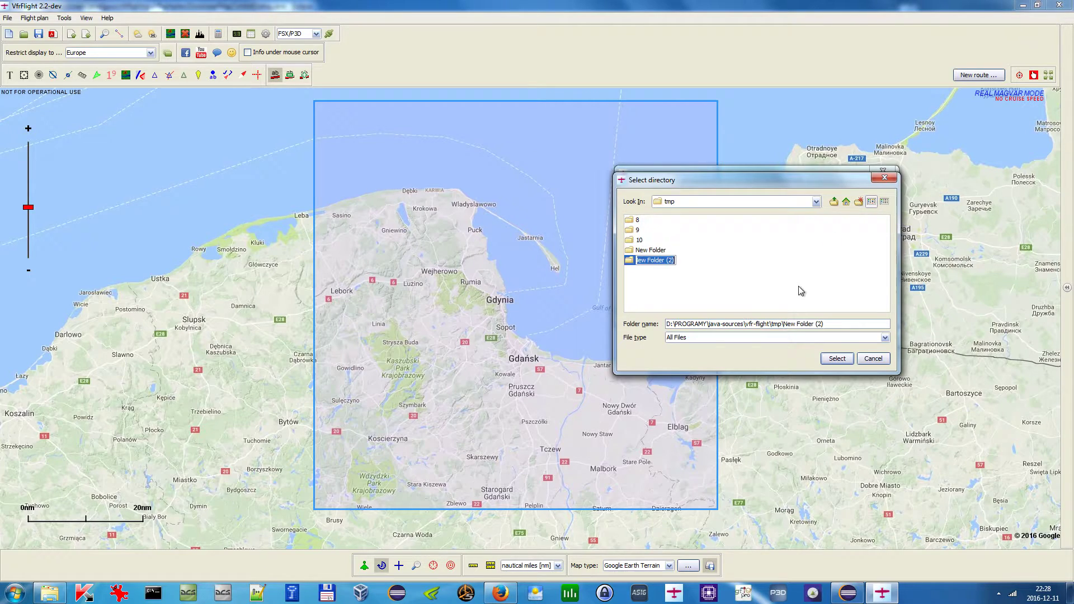
type("ne")
key("Return")
key("Return")
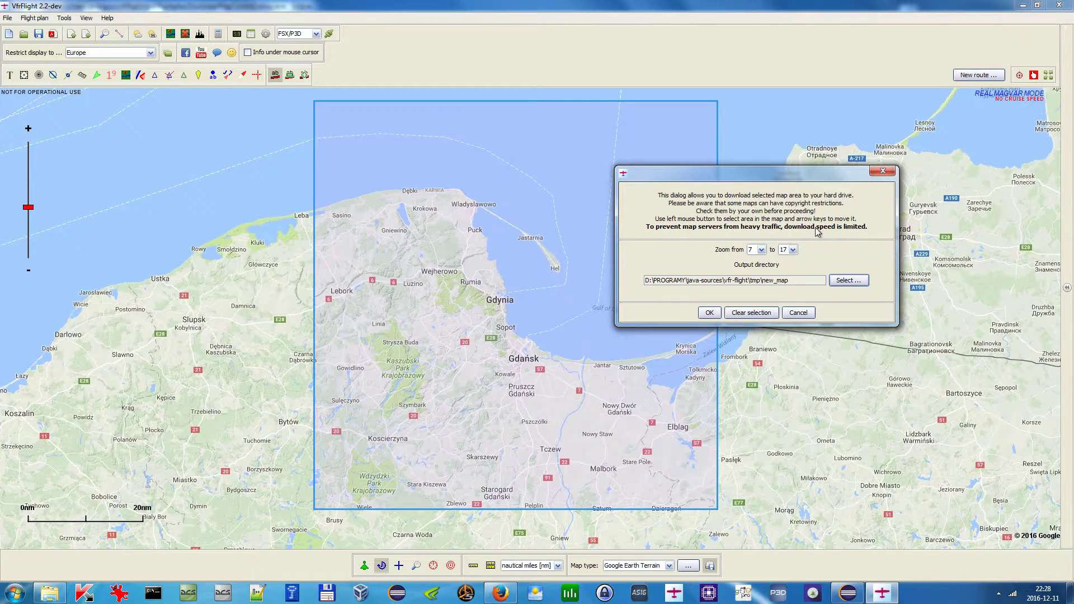
mouse_move(779, 176)
left_mouse_down()
mouse_move(776, 155)
mouse_move(782, 172)
left_mouse_up()
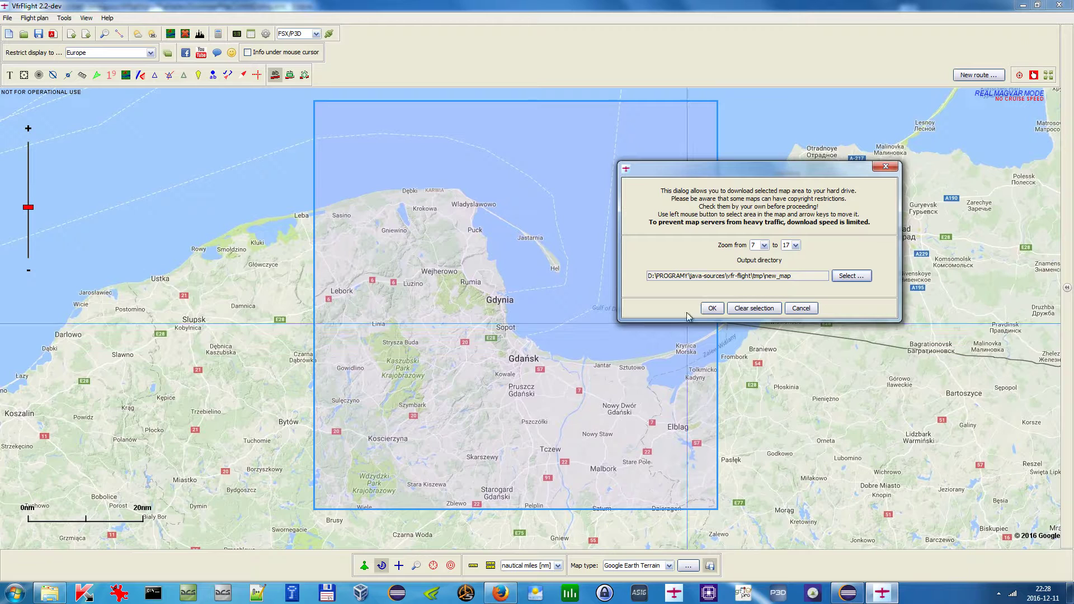
Download the marked Gdańsk-area tiles at zoom 7–17 and acknowledge the completion message
left_click(712, 308)
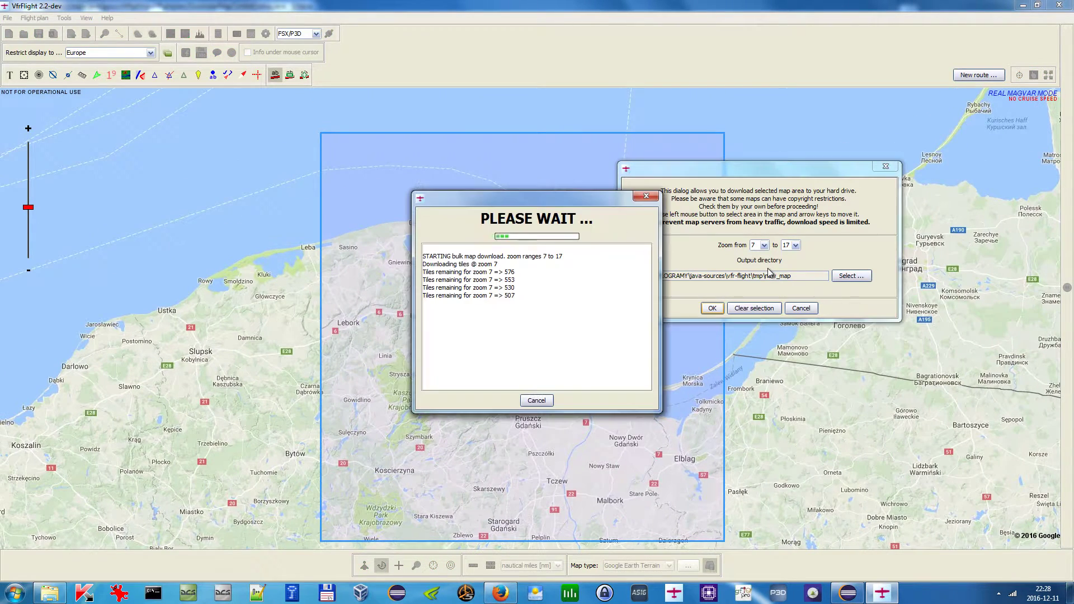
left_click_drag(560, 200, 892, 194)
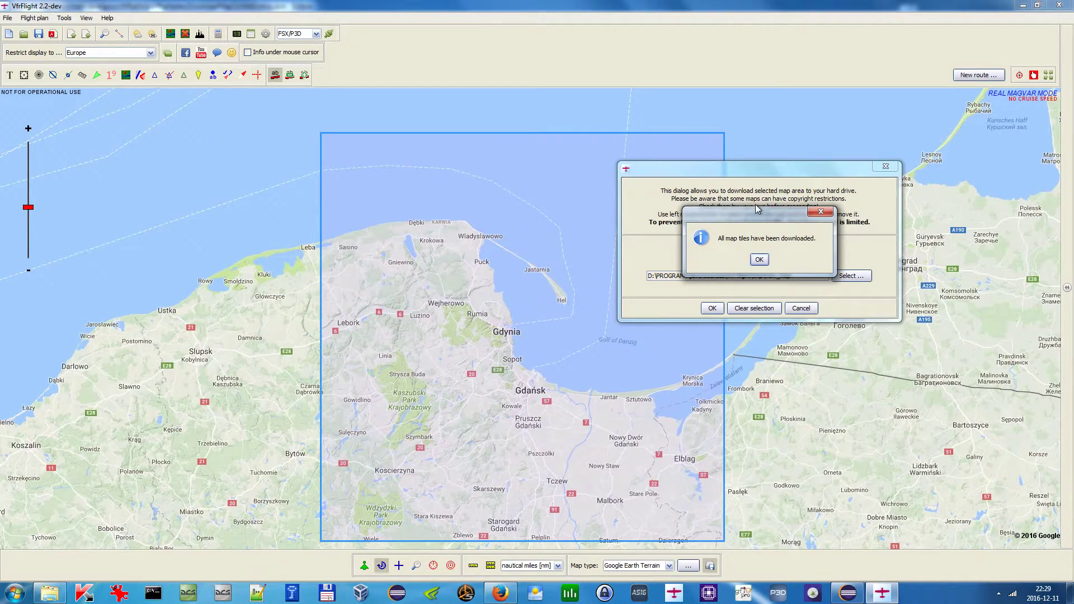
left_click(761, 260)
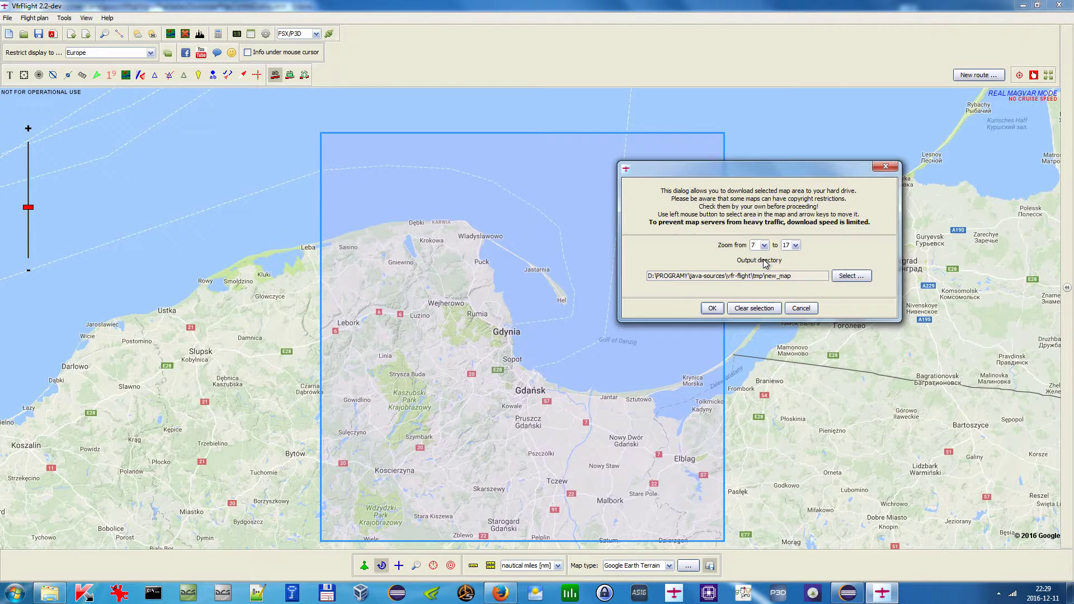
Close the download dialog and add a new entry in the Map type list
left_click(890, 169)
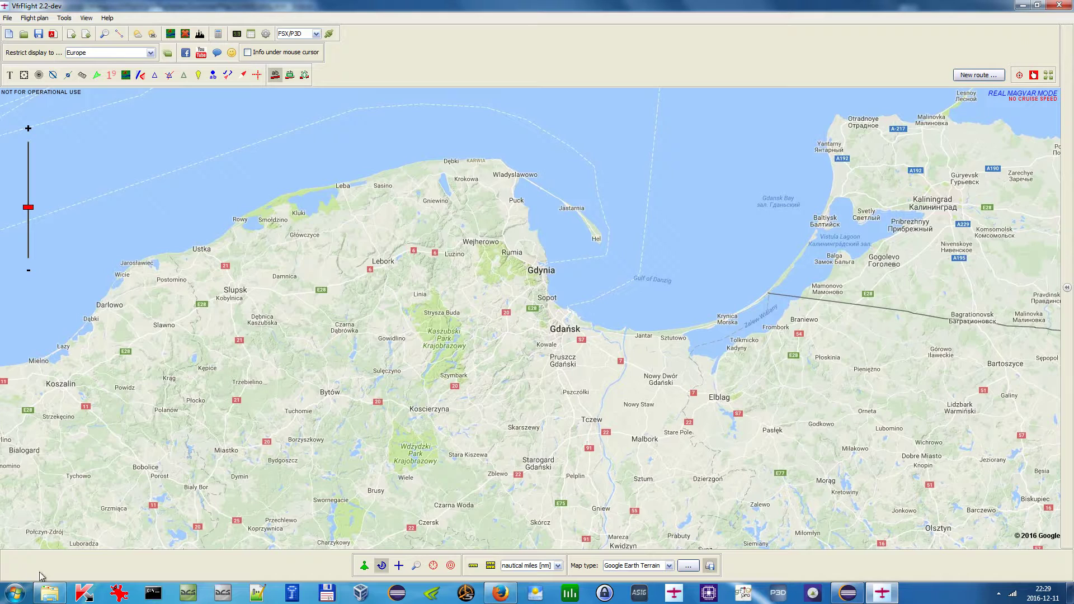
left_click(50, 591)
left_click(50, 591)
left_click(688, 565)
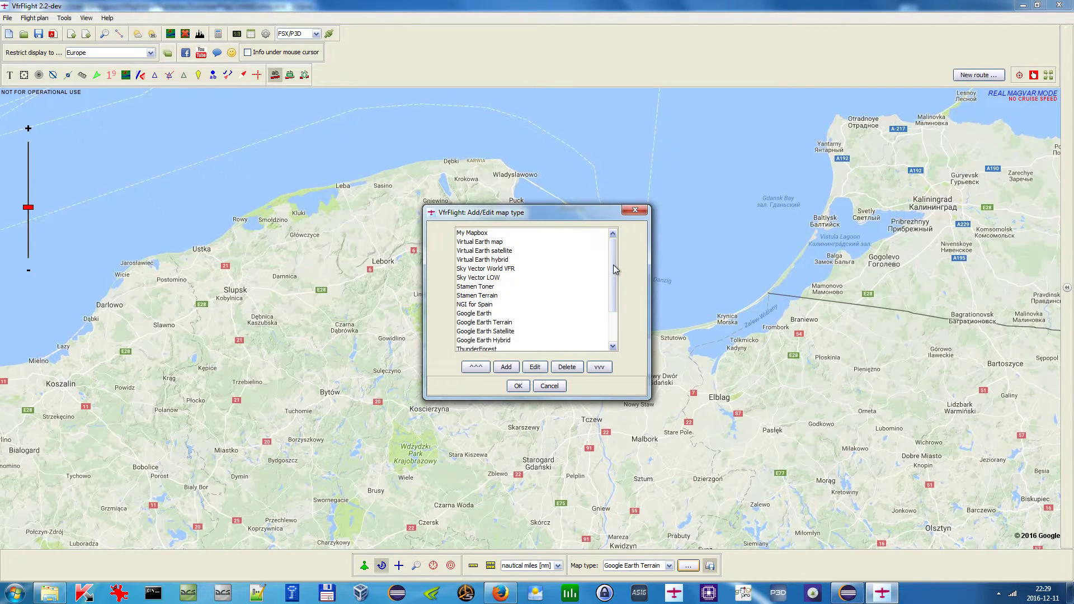
left_click(506, 367)
Set the new map type's kind to Offline OSM / Google and name it 'New map'
left_click(574, 263)
scroll(559, 334, "down", 2)
left_click(552, 328)
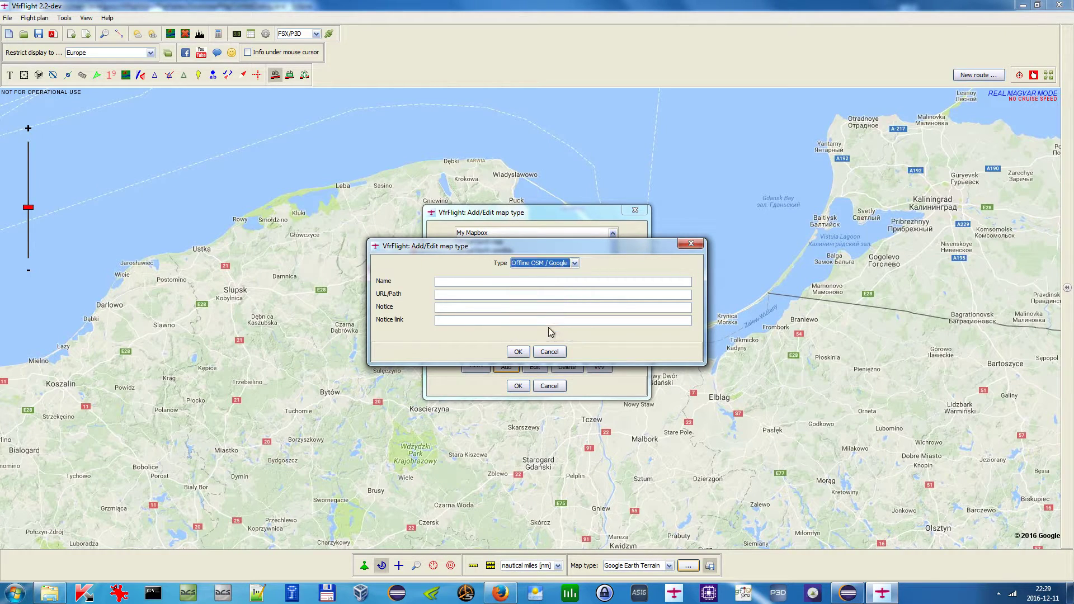
left_click(479, 294)
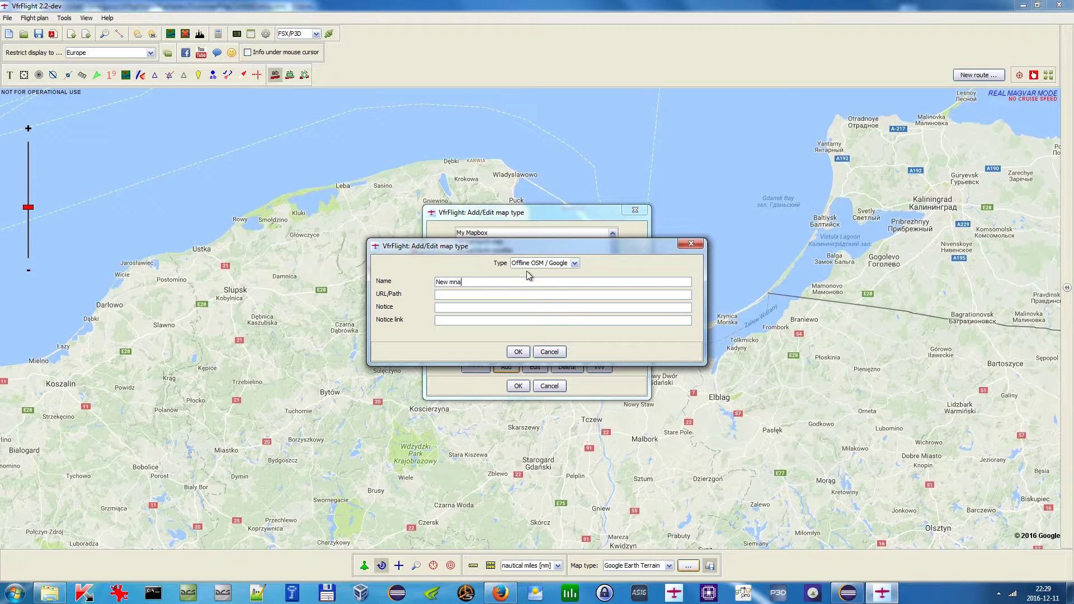
type("New map")
In Explorer, browse to D:\PROGRAMY\java-sources\vfr-flight\tmp\new_map and copy its path
left_click(49, 592)
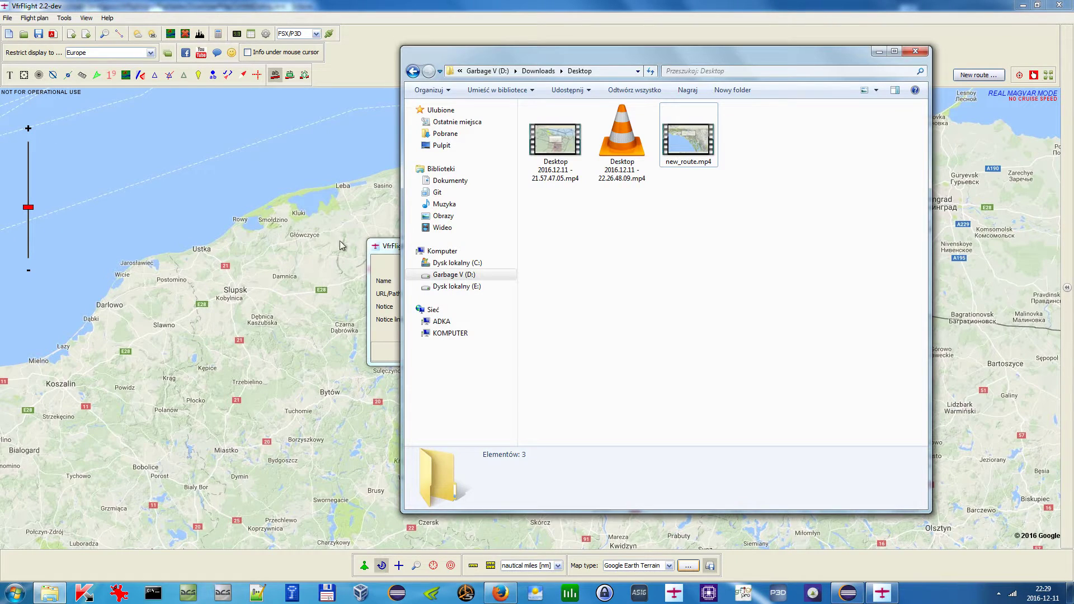
left_click(454, 275)
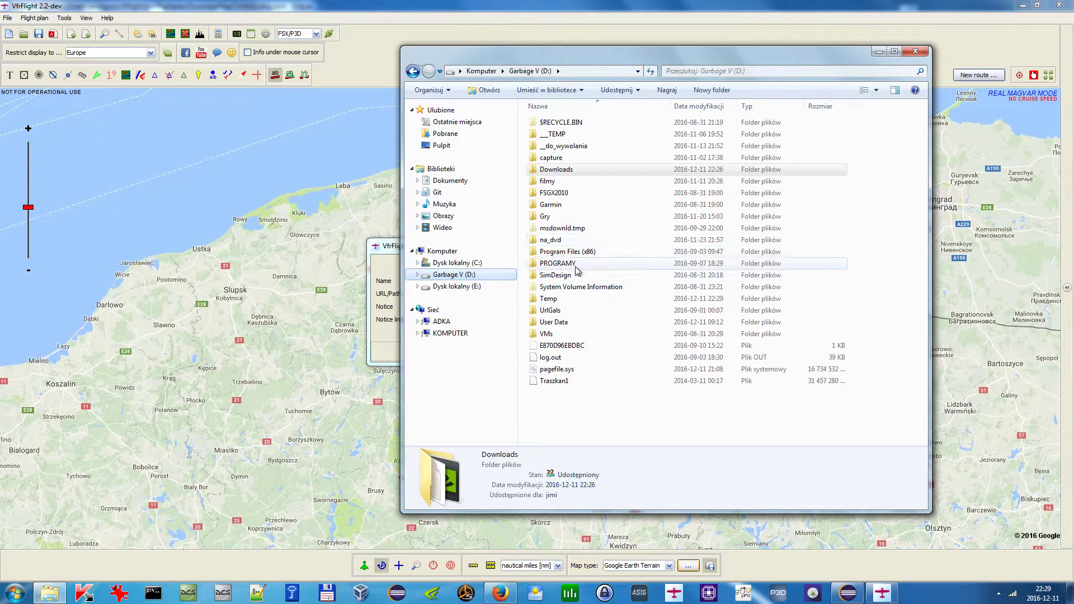
double_click(578, 269)
double_click(548, 206)
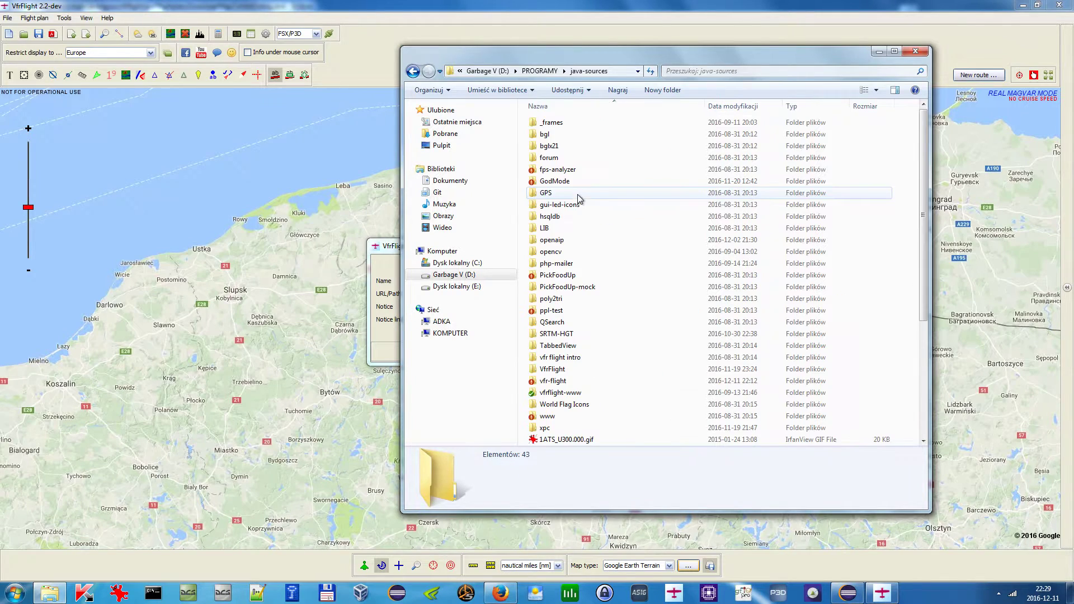
double_click(583, 379)
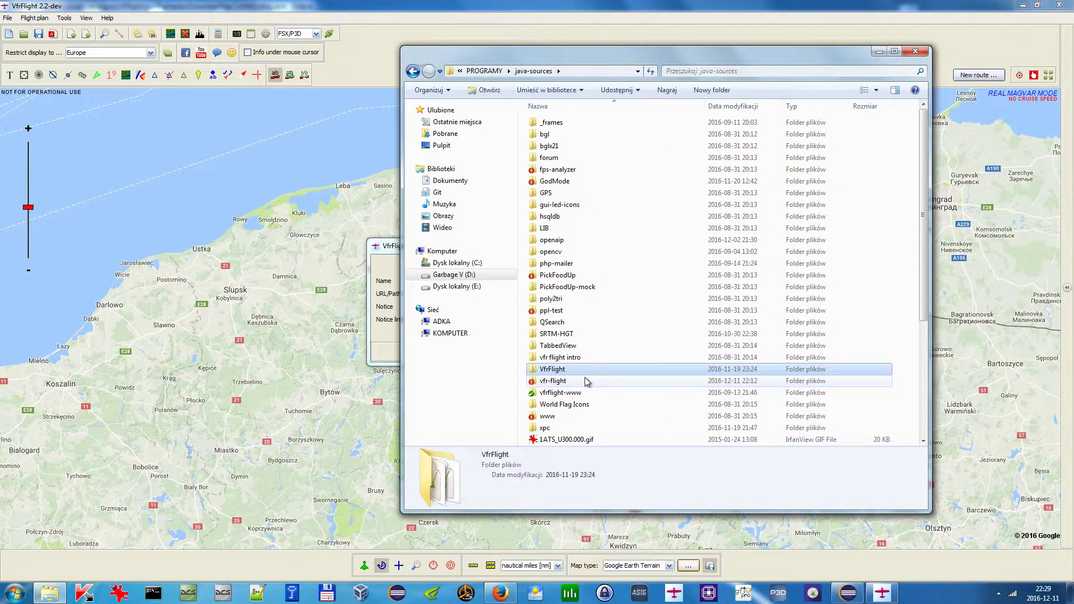
double_click(577, 299)
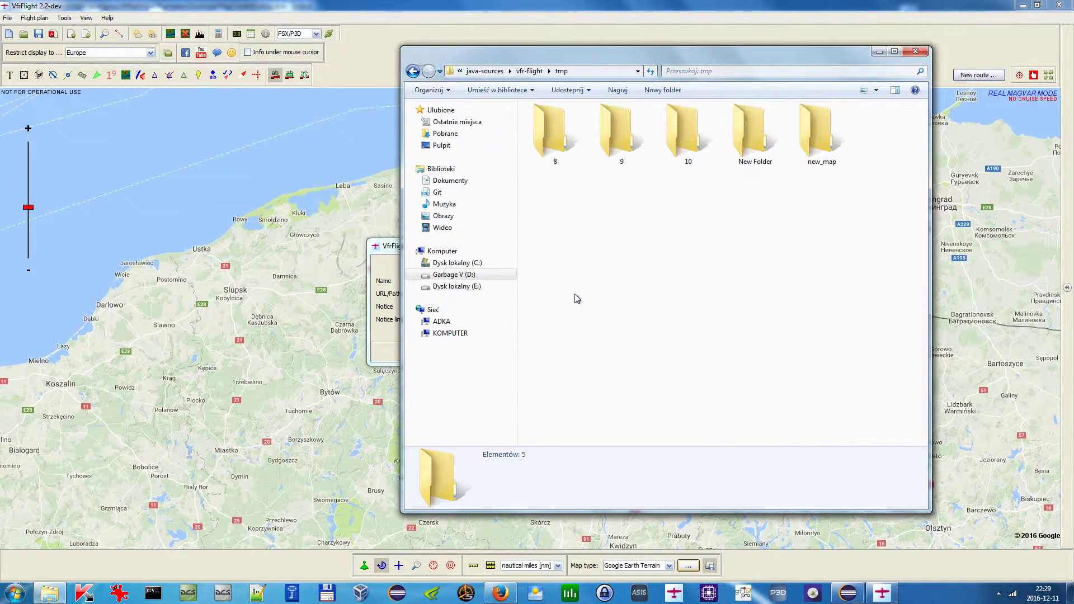
double_click(820, 133)
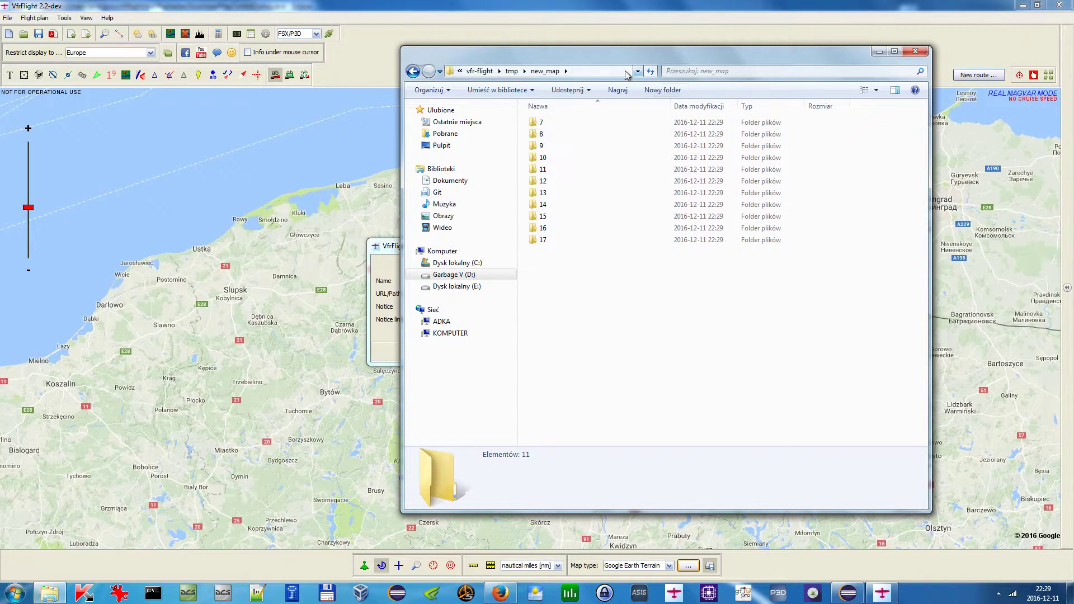
left_click(629, 71)
key("ctrl+c")
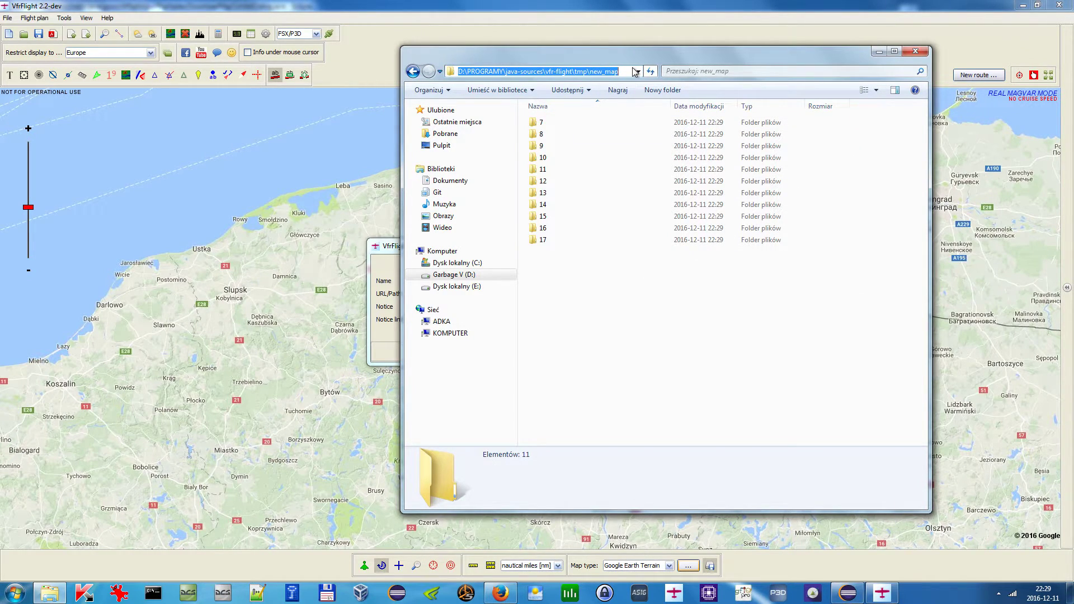
left_click(375, 247)
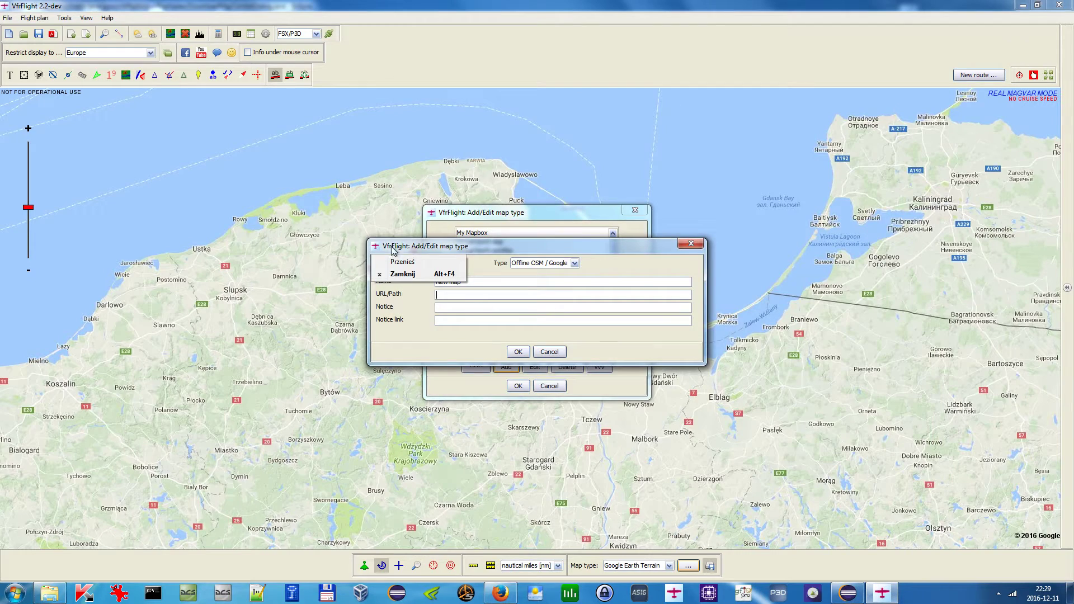
Paste the new_map folder path as URL/Path and save the 'New map' type
left_click(482, 297)
key("ctrl+v")
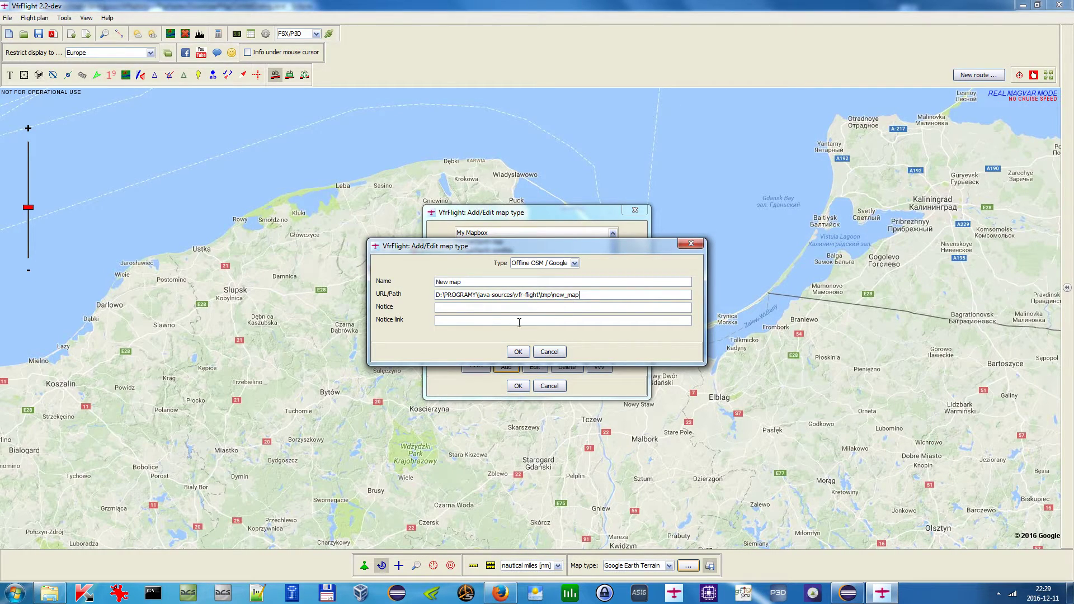
left_click(518, 352)
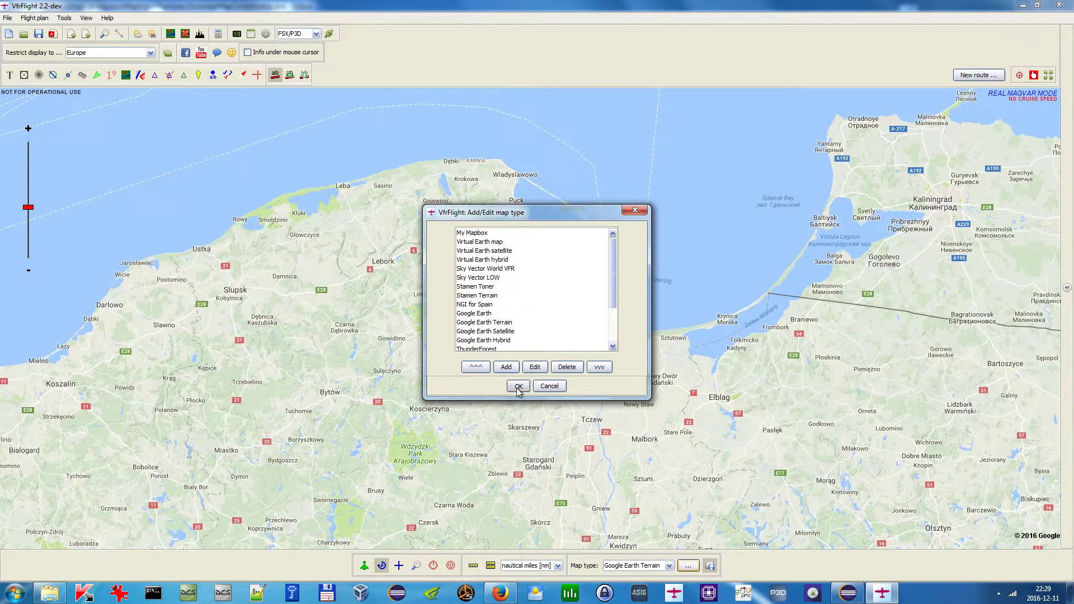
left_click(518, 385)
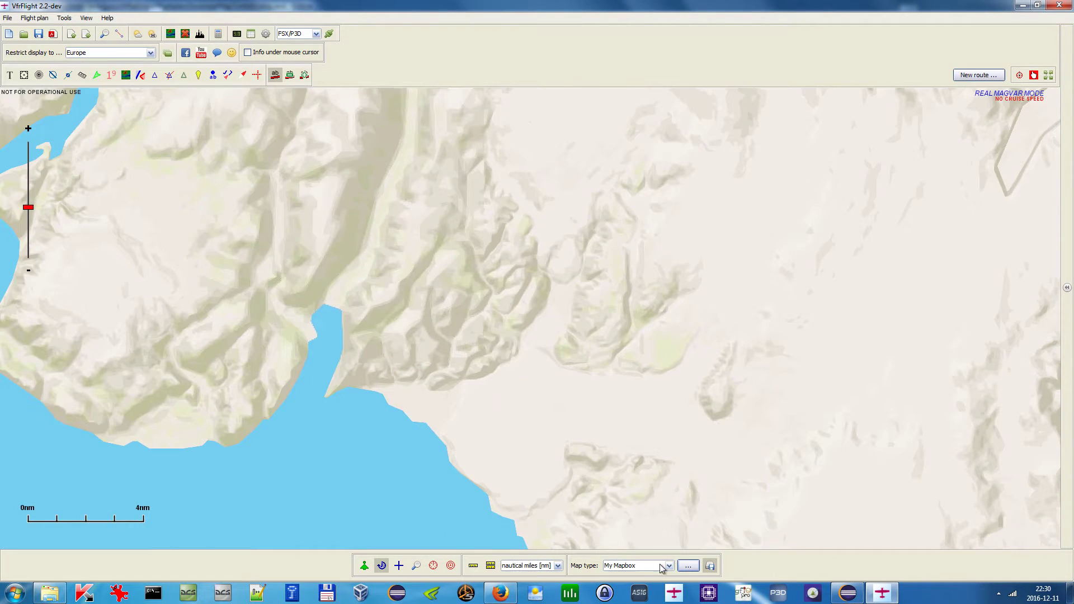
left_click(660, 564)
left_click_drag(670, 517, 672, 546)
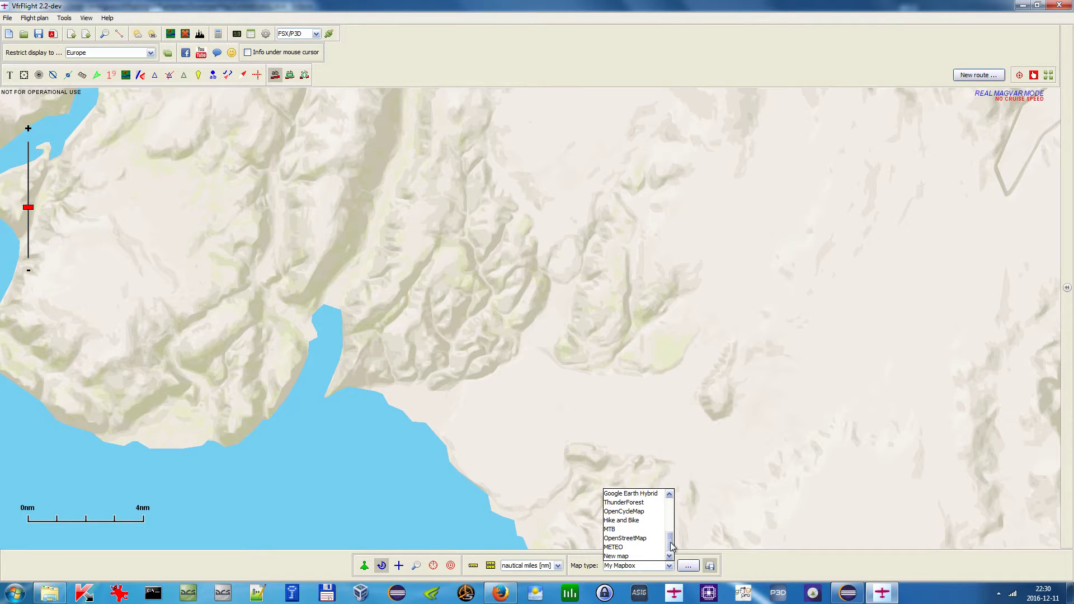
Switch the map type to 'New map' and zoom around the downloaded tiles
left_click(643, 556)
scroll(565, 358, "down", 3)
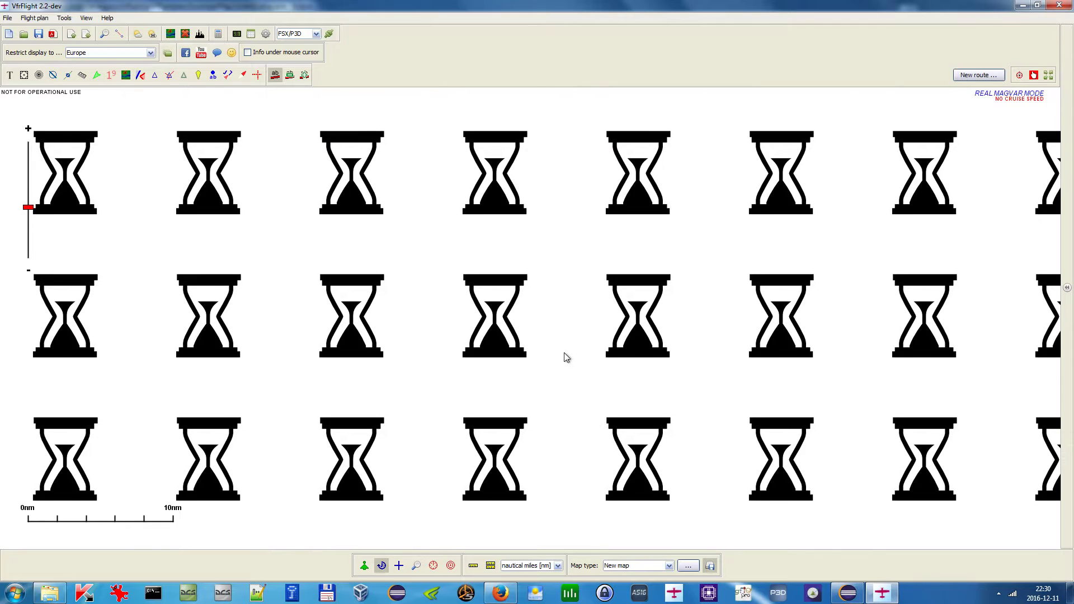
scroll(597, 305, "down", 2)
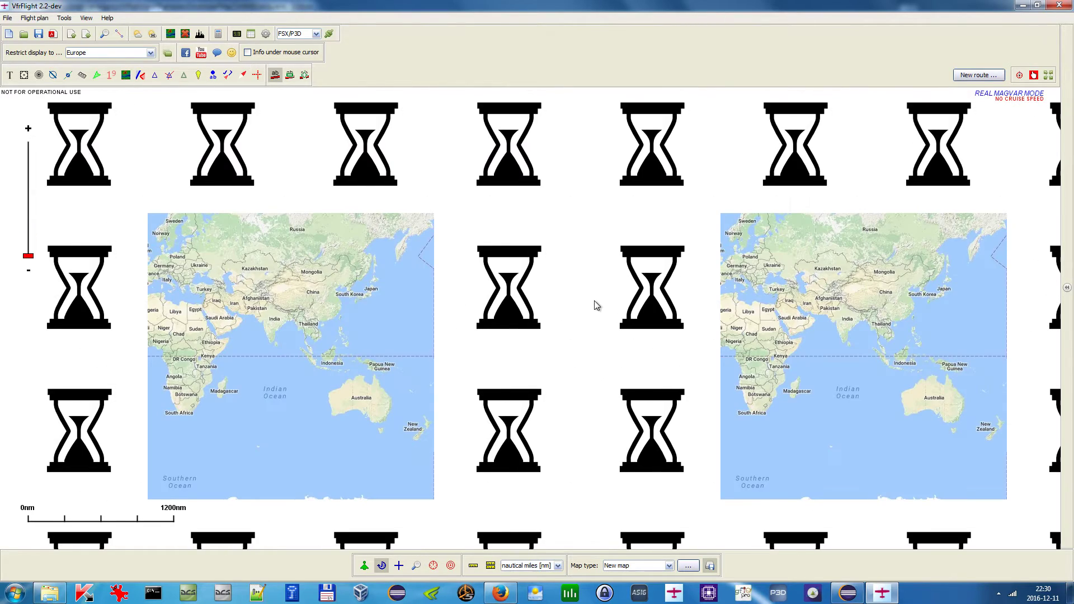
scroll(436, 268, "up", 1)
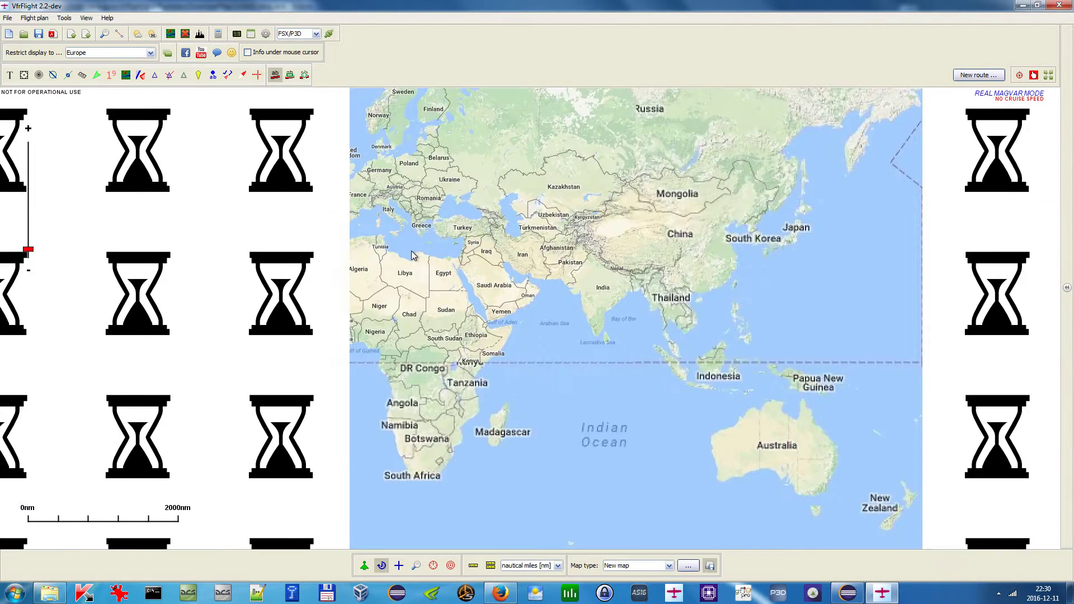
left_click_drag(418, 238, 519, 497)
scroll(554, 226, "up", 2)
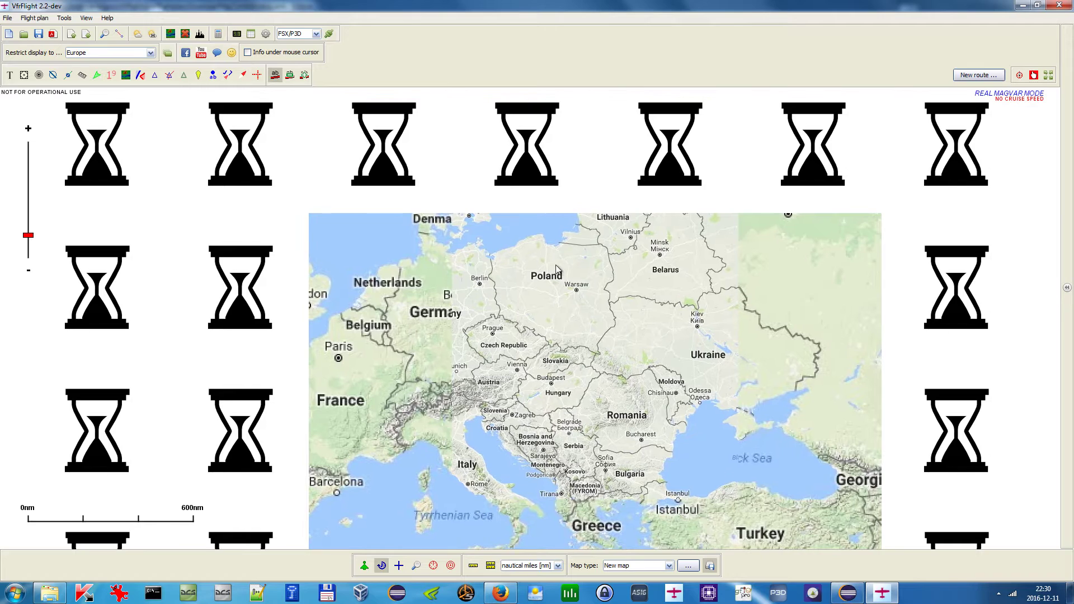
scroll(553, 226, "up", 4)
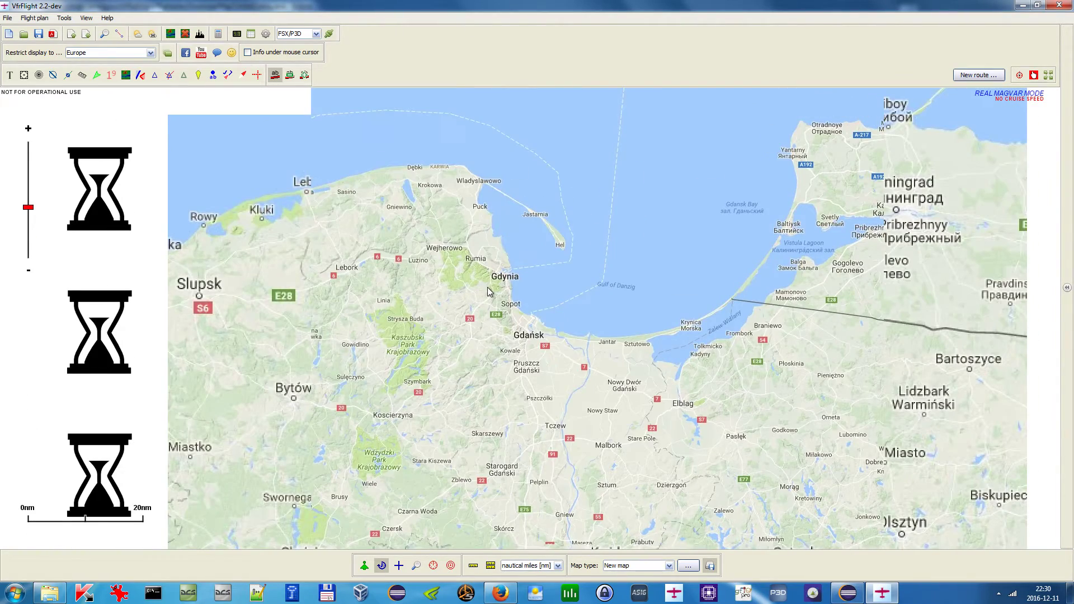
scroll(497, 290, "up", 2)
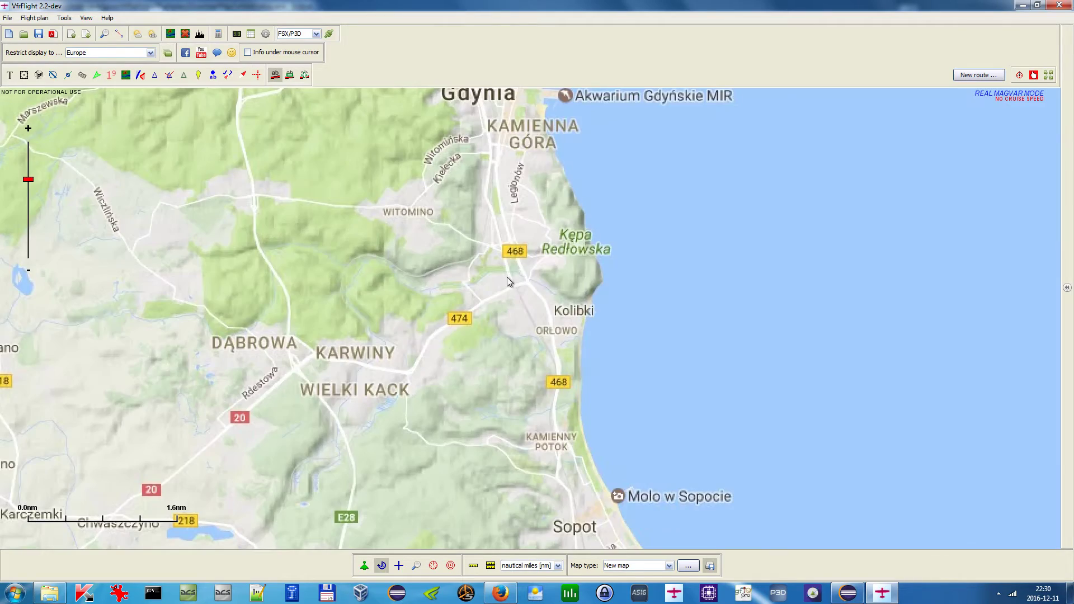
scroll(515, 272, "down", 1)
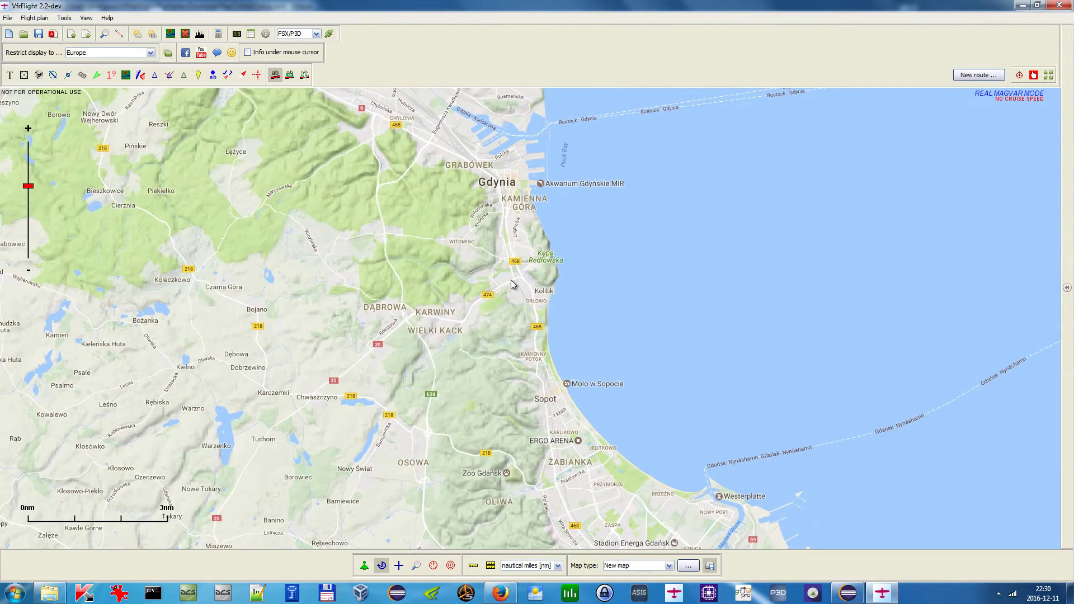
scroll(512, 284, "down", 1)
Bring the Gdynia and Sopot coastline into view on the offline map
left_click_drag(511, 283, 817, 269)
left_click_drag(784, 179, 276, 85)
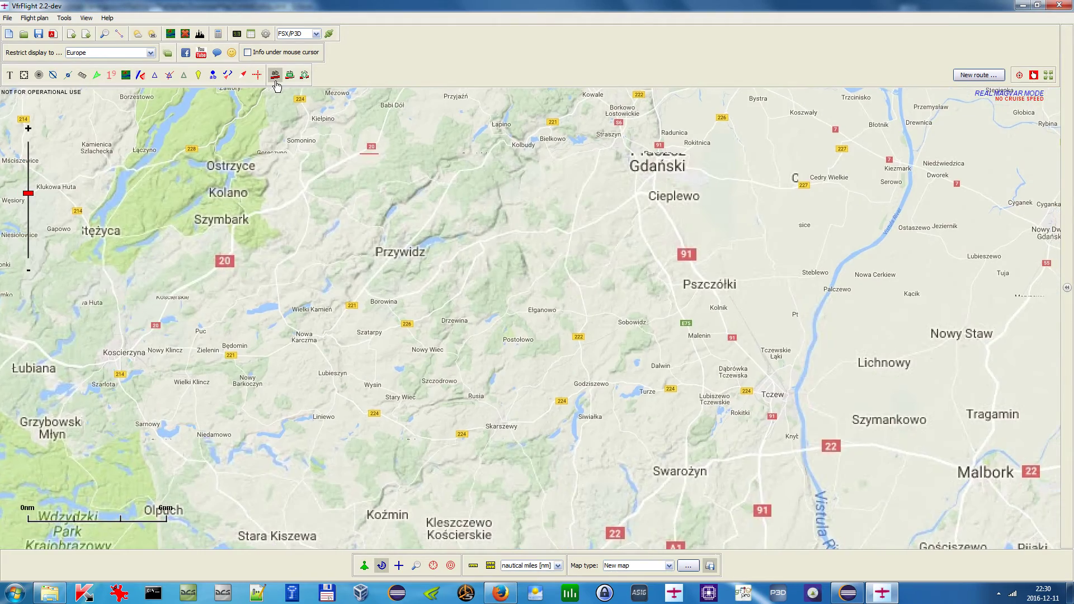
left_click_drag(392, 112, 190, 302)
left_click_drag(428, 144, 504, 474)
scroll(446, 319, "up", 1)
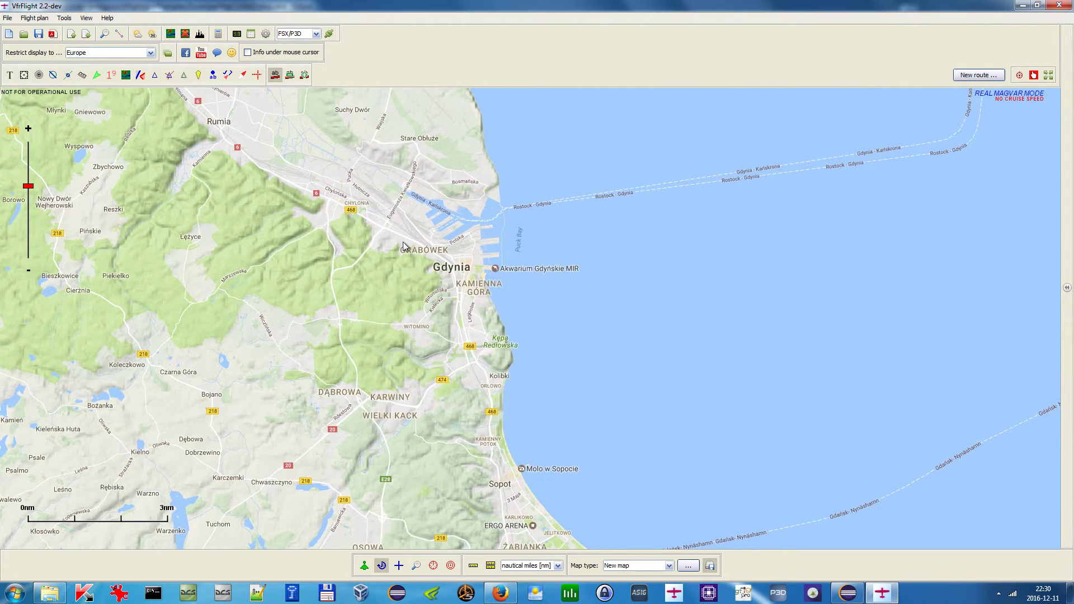
left_click_drag(424, 264, 432, 289)
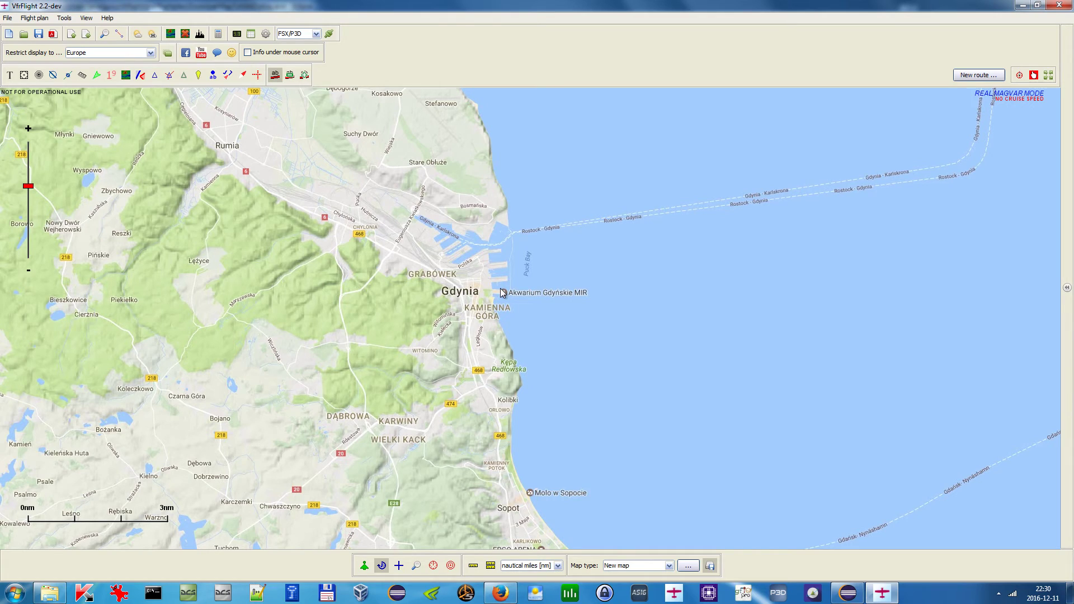